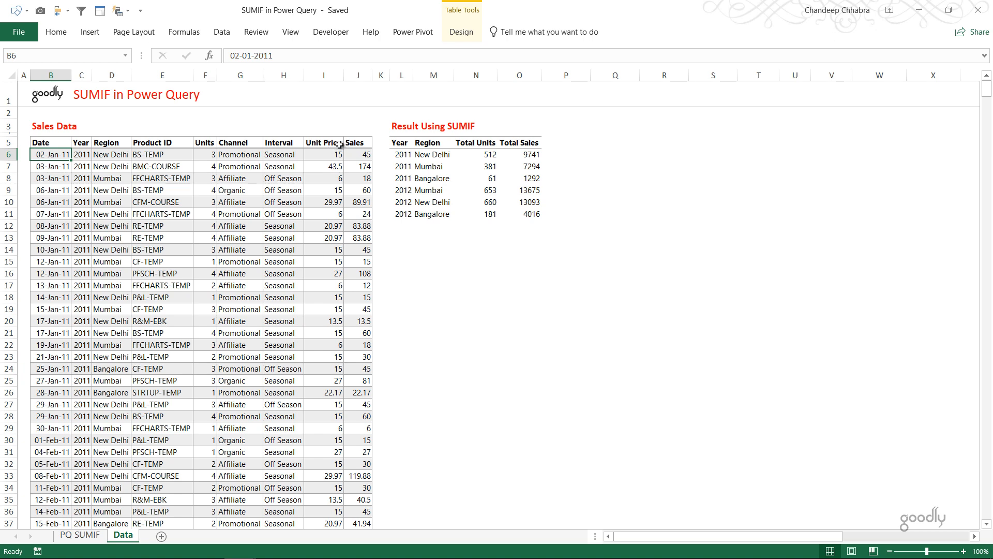
Examine the SUMIFS formulas behind the first Total Units and Total Sales results beside the sales data.
drag(356, 144, 359, 214)
click(314, 216)
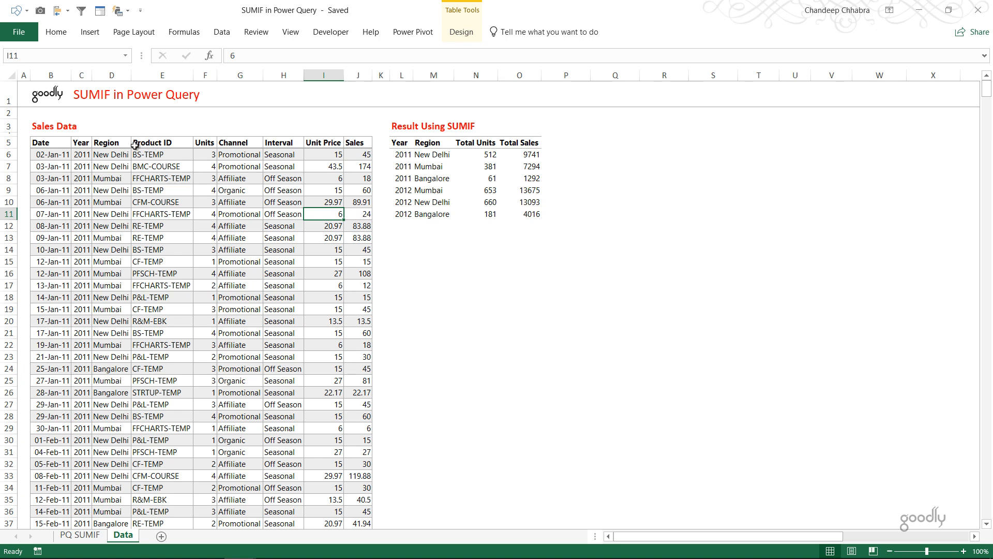
click(84, 165)
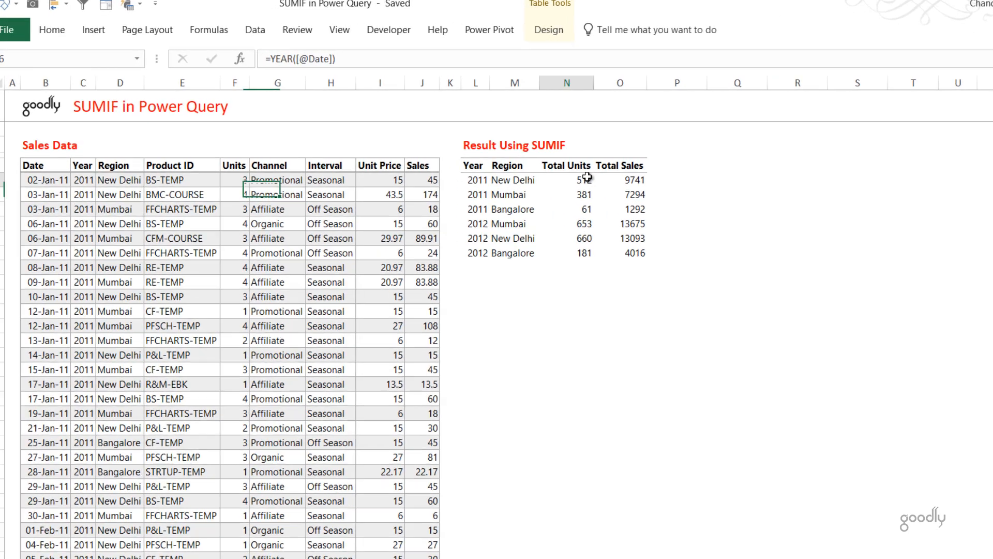
click(486, 154)
key(F2)
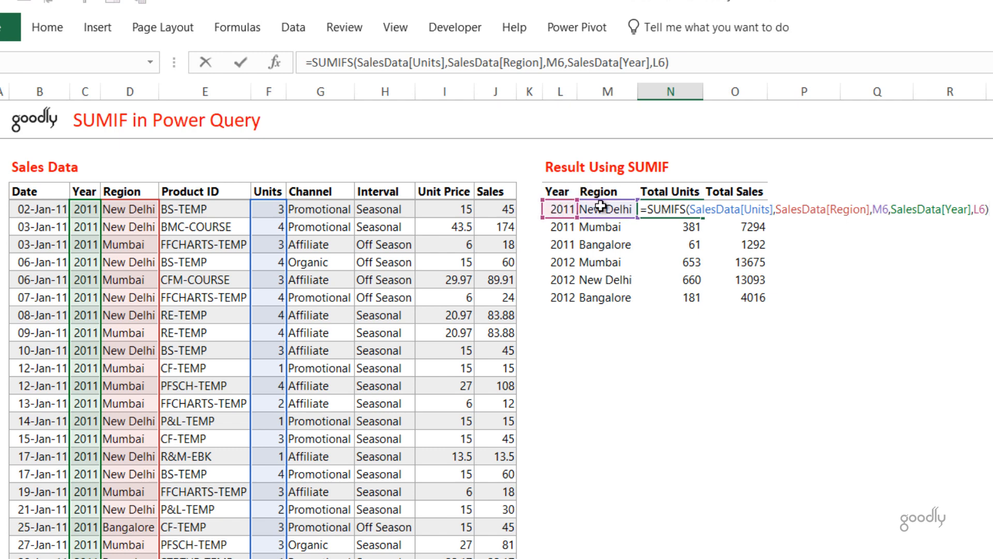
key(Escape)
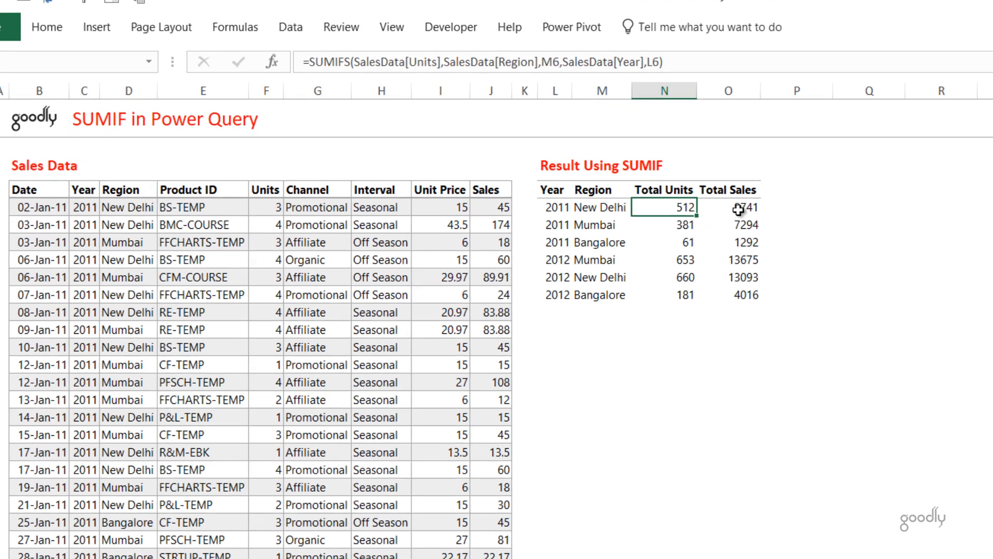
click(744, 209)
key(F2)
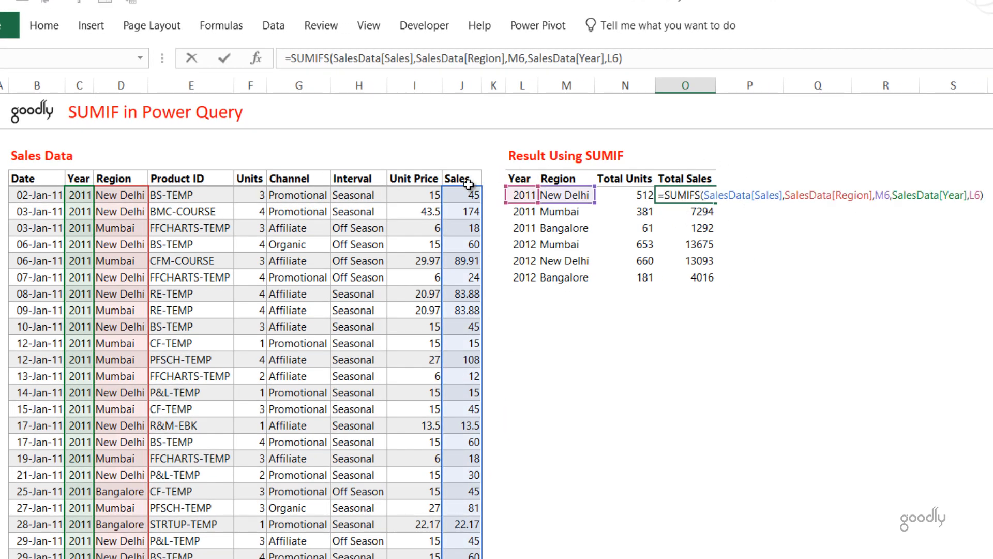
key(Escape)
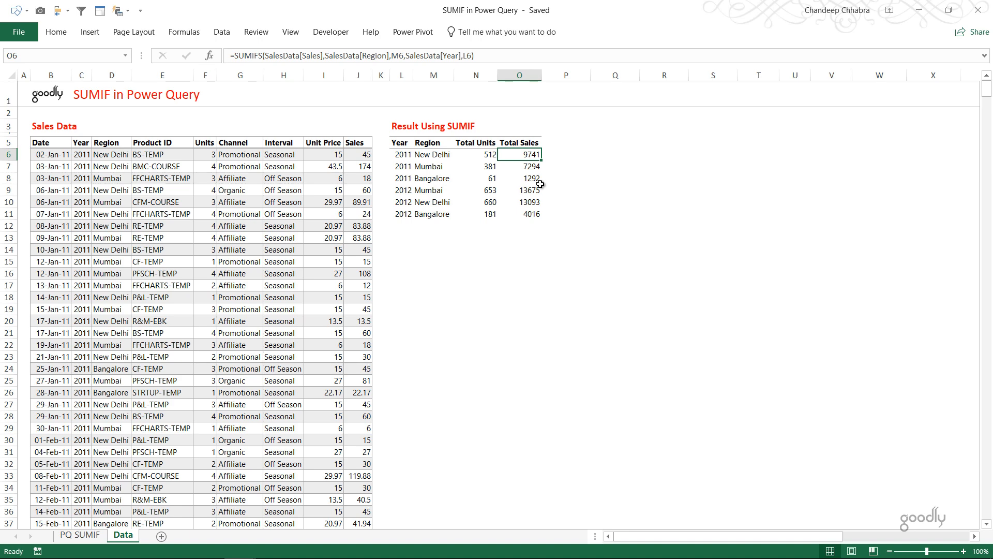
Open the query behind the "Summarised by Year and Region" table on the PQ SUMIF sheet in the Power Query Editor.
click(78, 536)
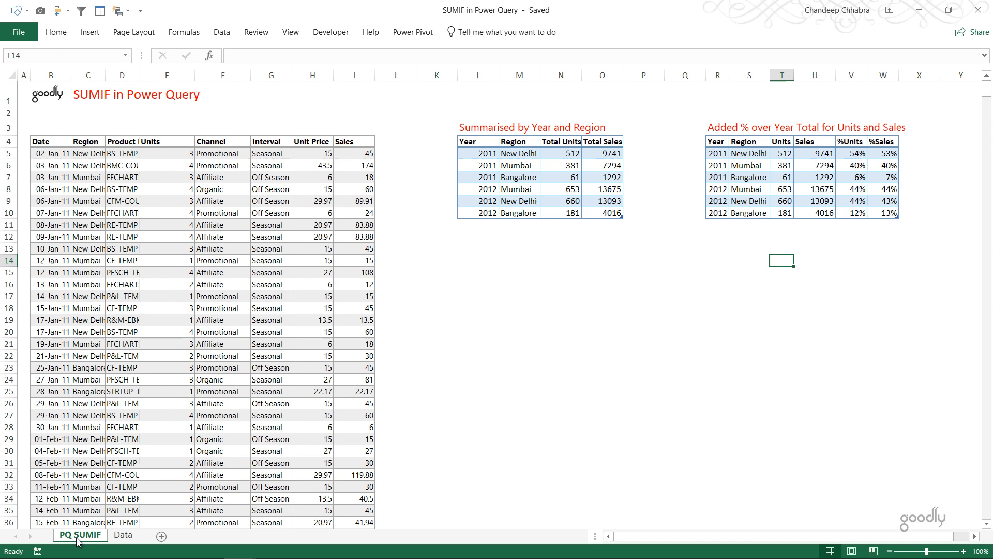
click(160, 297)
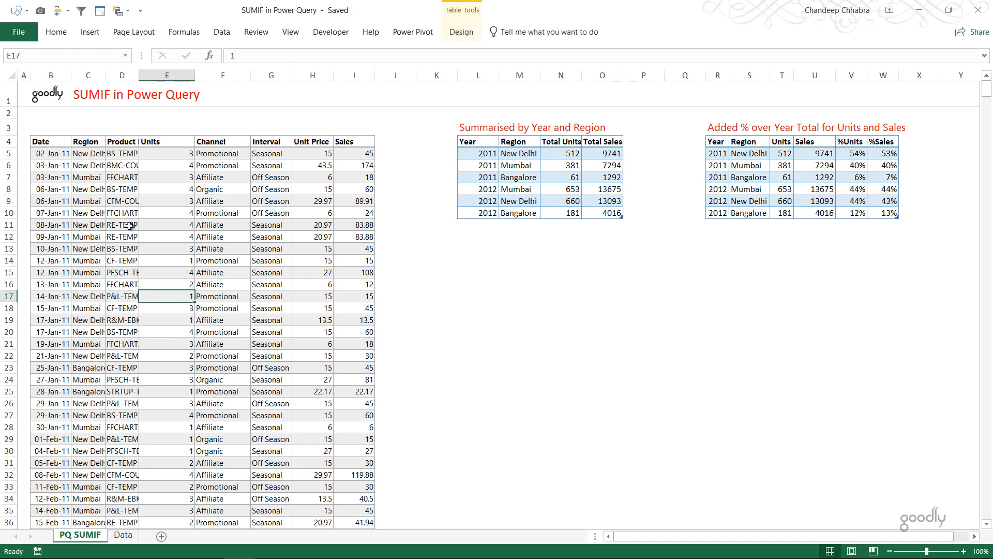
click(480, 173)
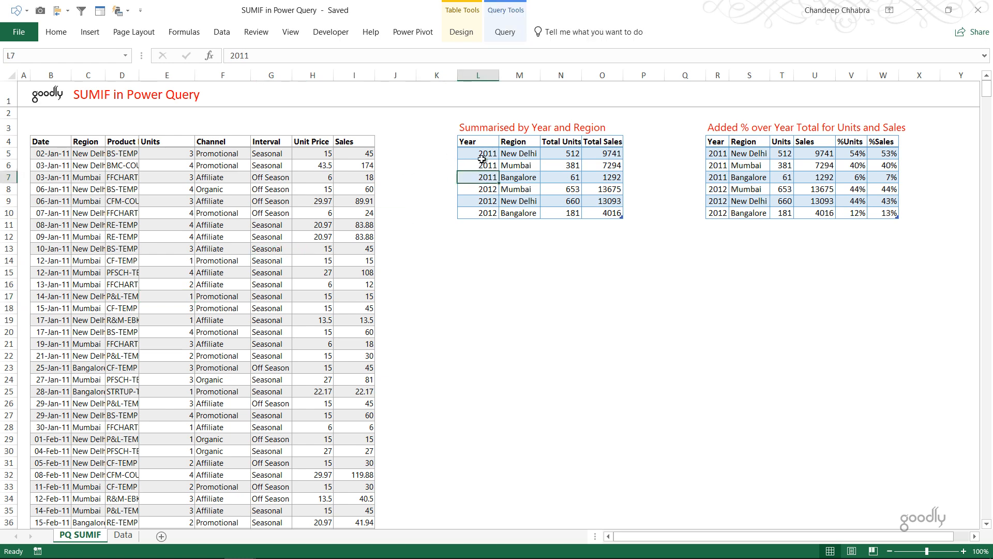
click(504, 32)
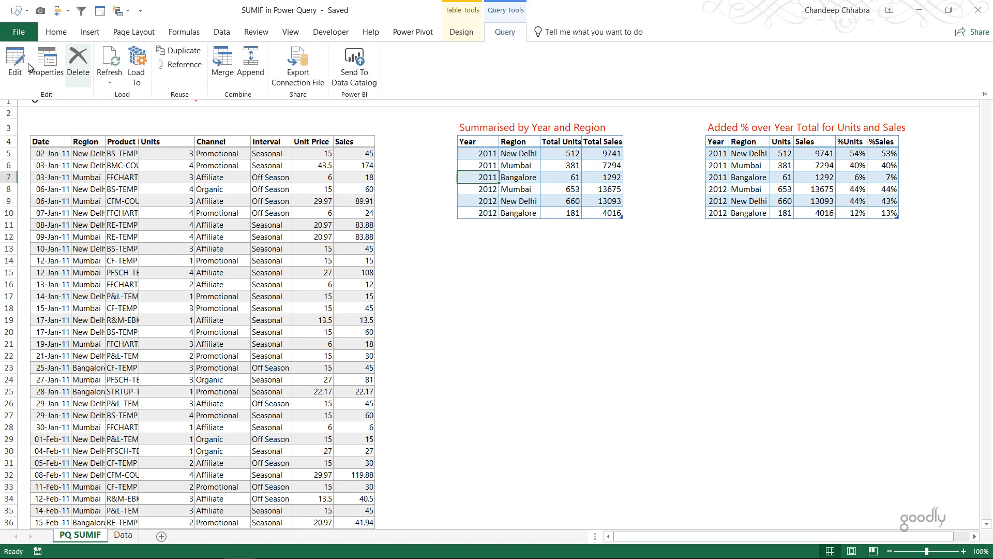
click(8, 60)
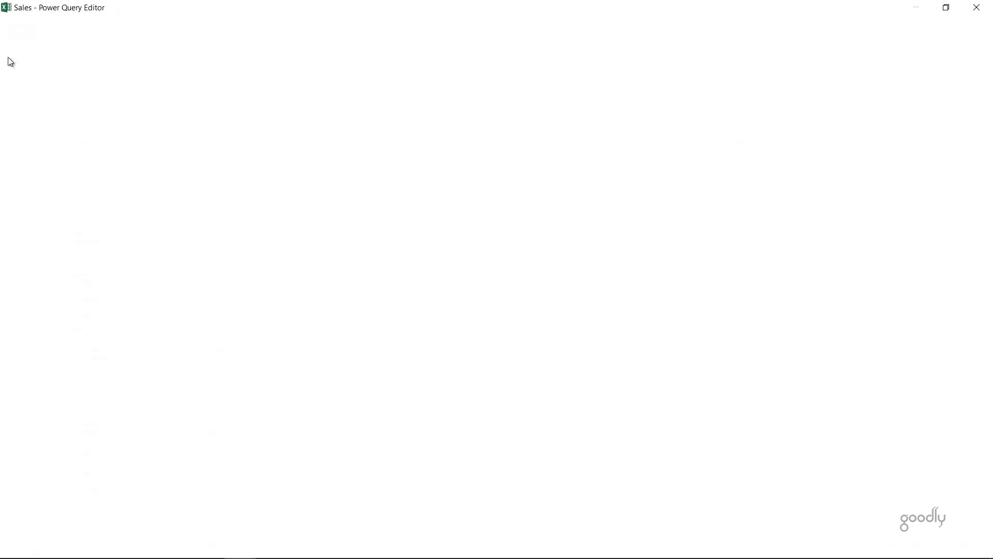
Review the Sales query's Source, Changed Type and Extracted Year steps, including the Year transform options for the Date column.
click(879, 216)
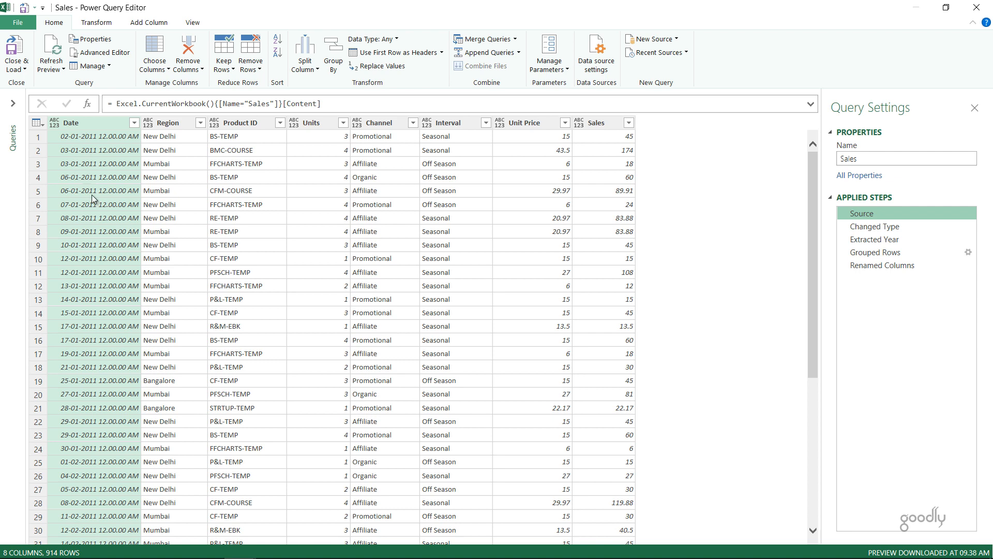
click(910, 228)
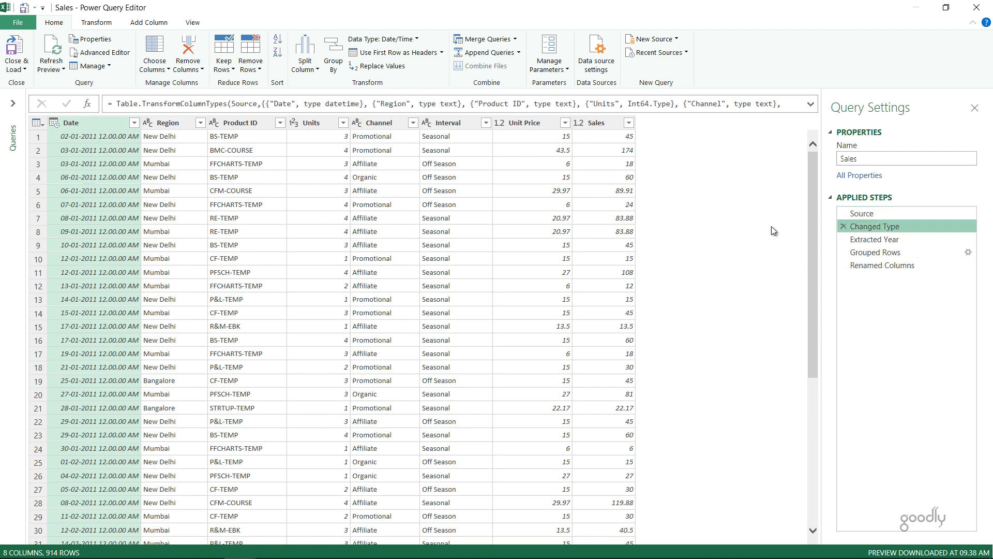
right_click(108, 120)
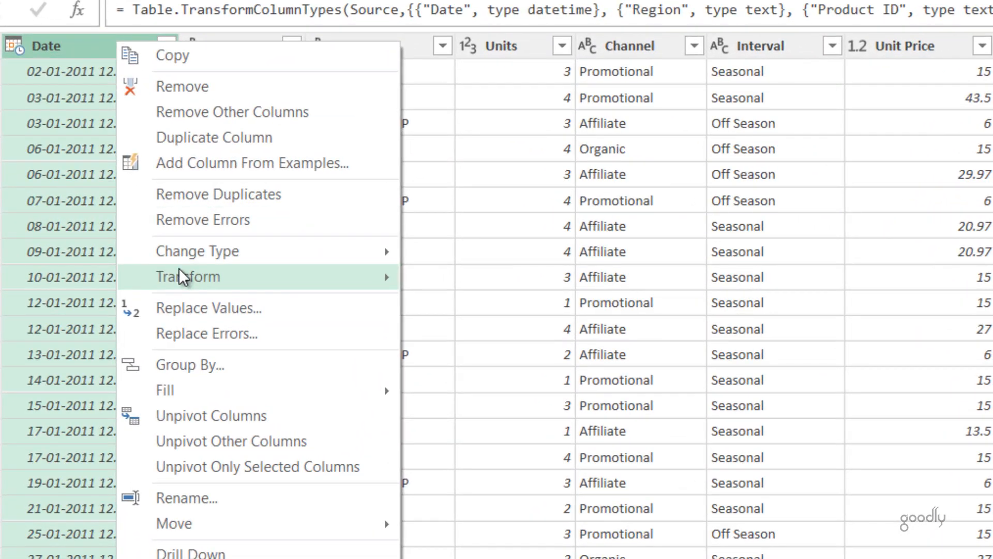
mouse_move(179, 275)
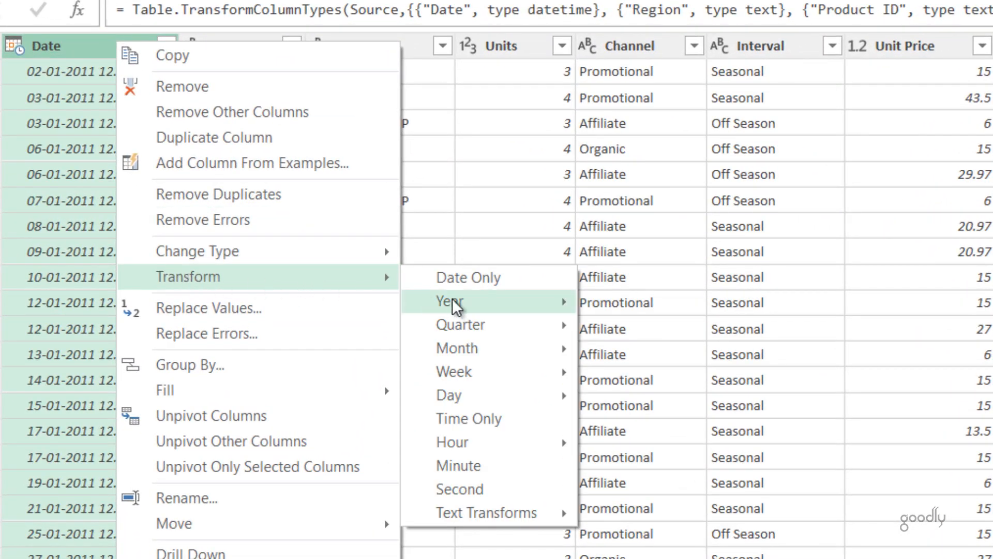
mouse_move(455, 304)
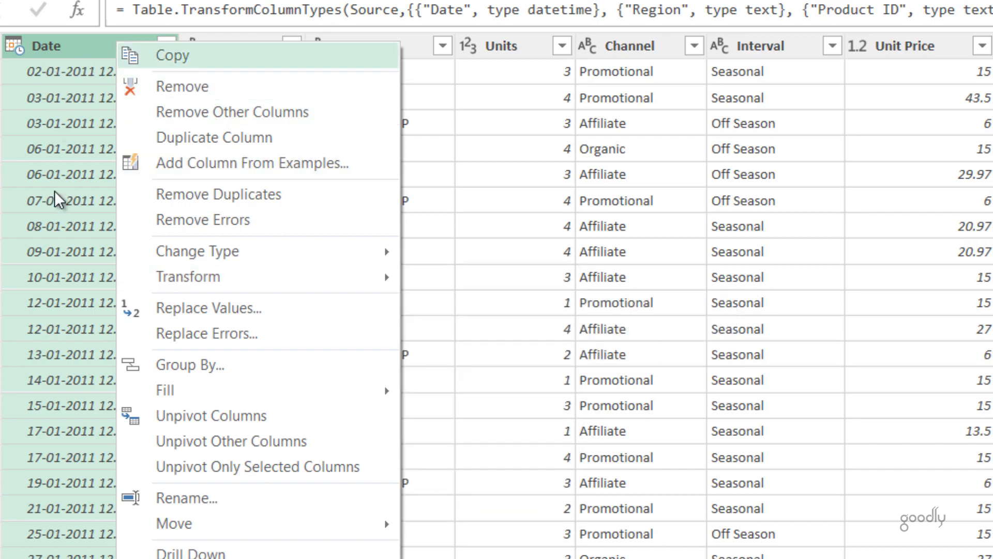
click(68, 276)
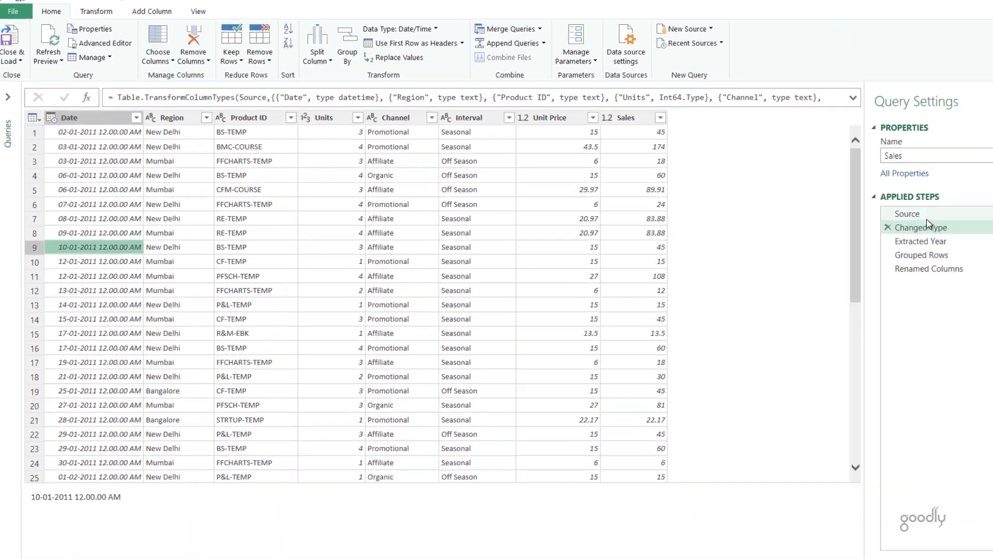
click(879, 240)
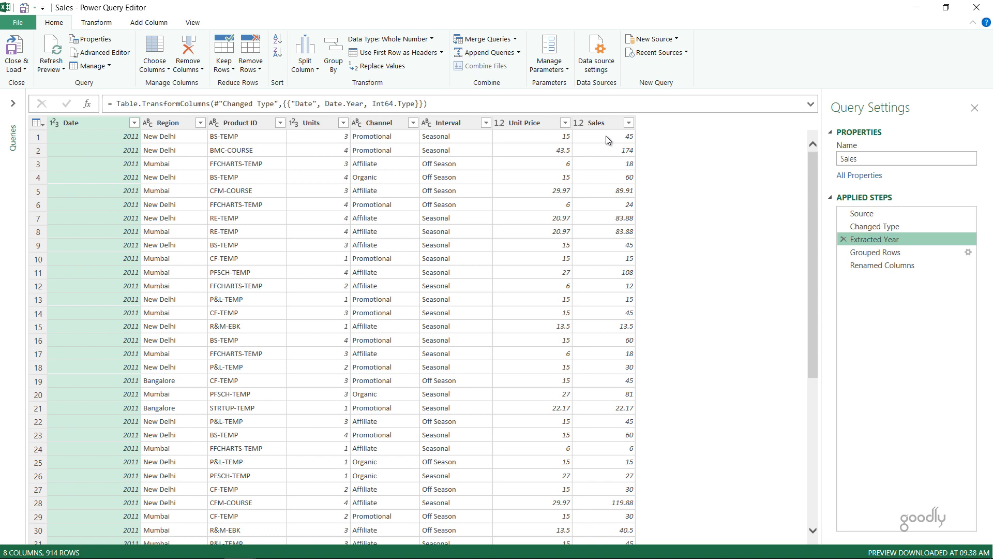
Examine the Grouped Rows step's grouping and aggregation settings in the Sales query, and view its Renamed Columns step.
click(100, 22)
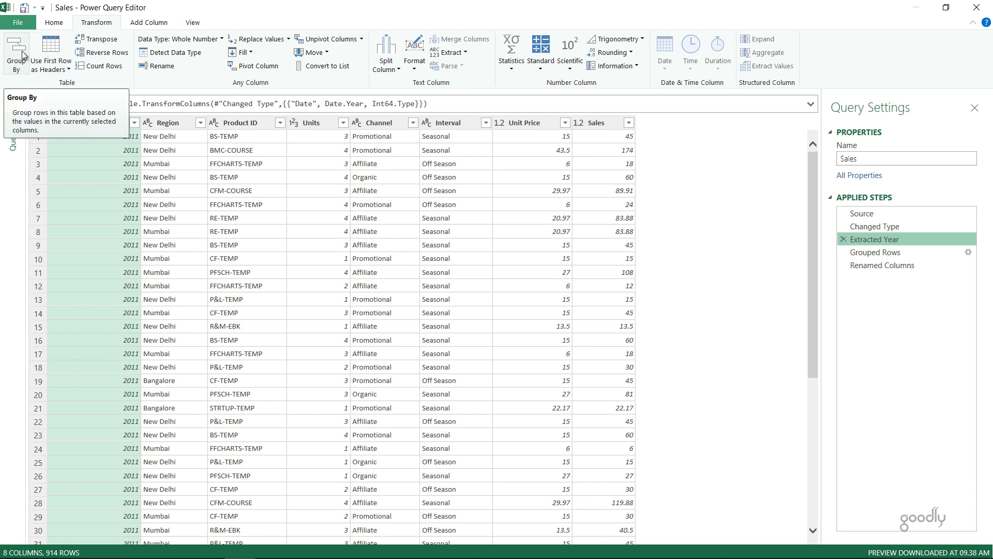
click(875, 253)
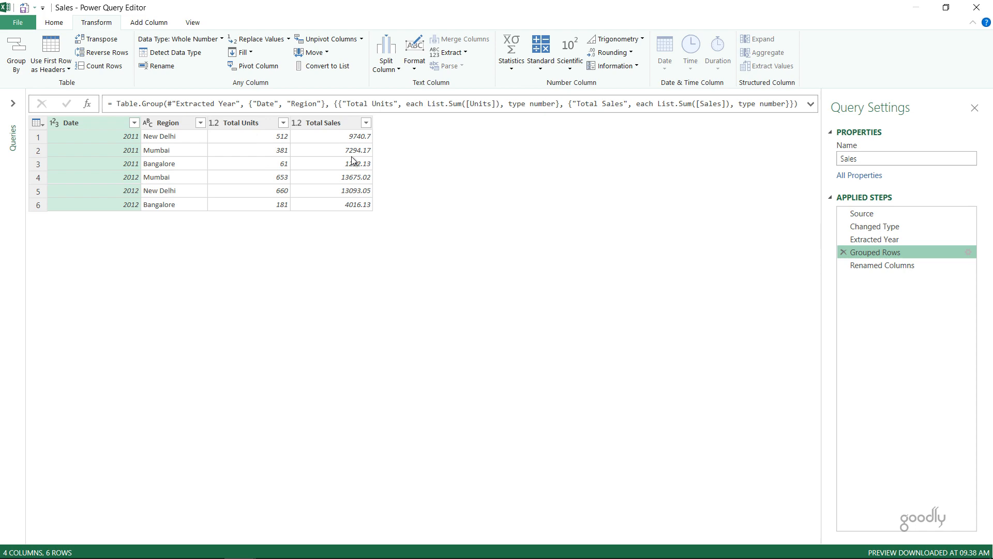
click(880, 240)
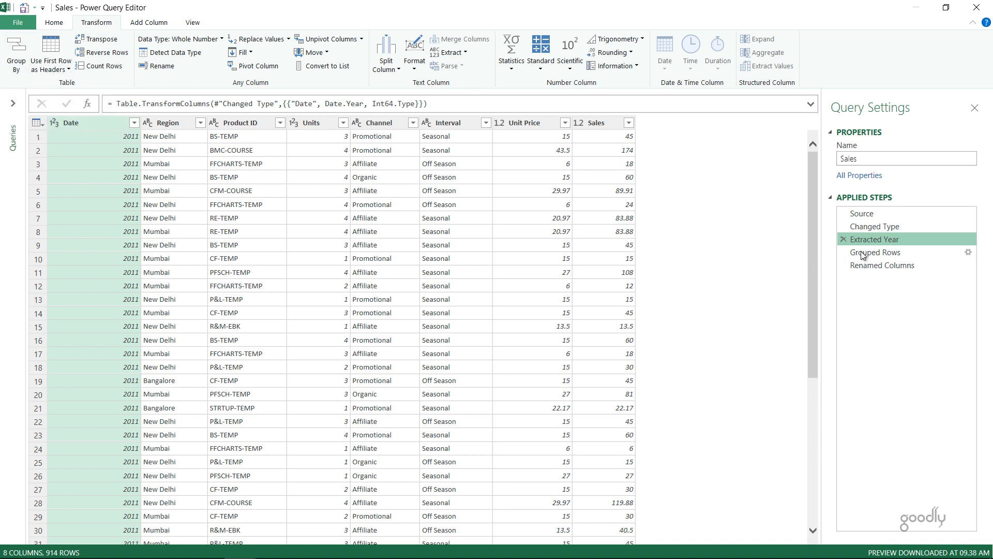
click(968, 253)
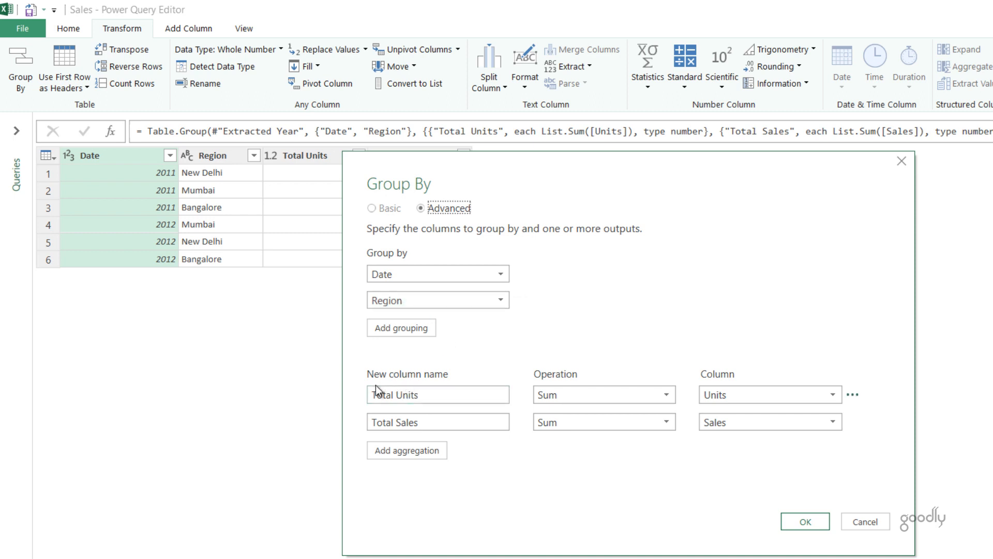
drag(434, 395, 369, 395)
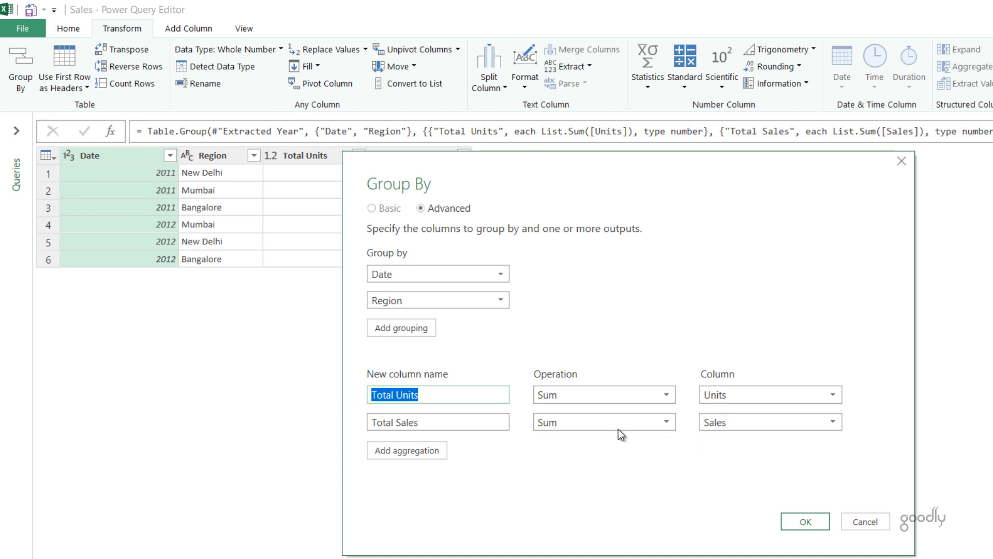
click(589, 424)
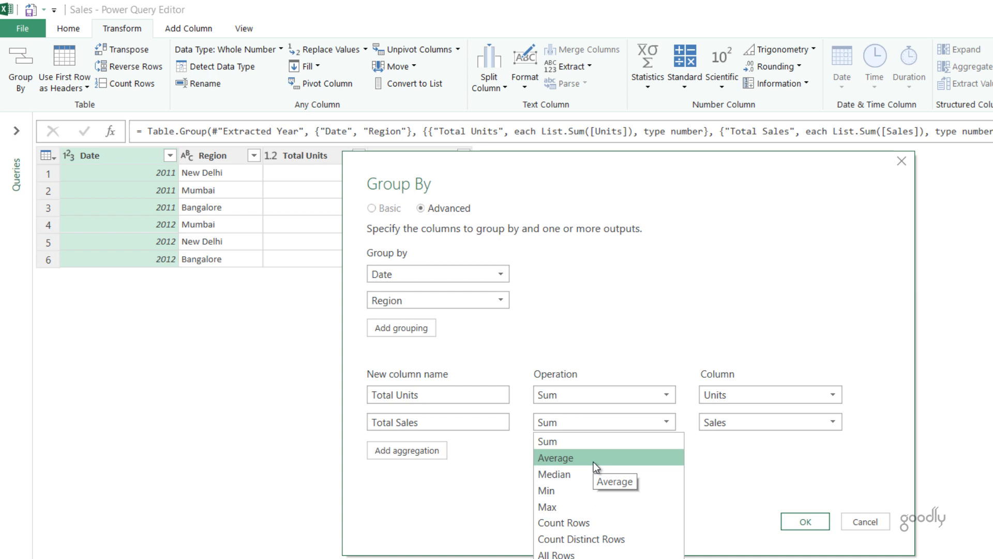
click(605, 427)
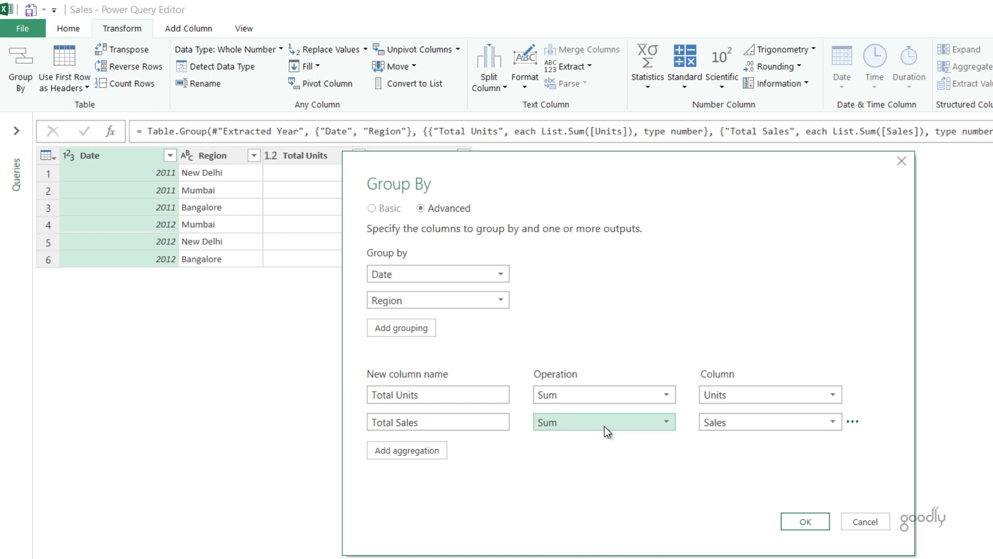
click(814, 526)
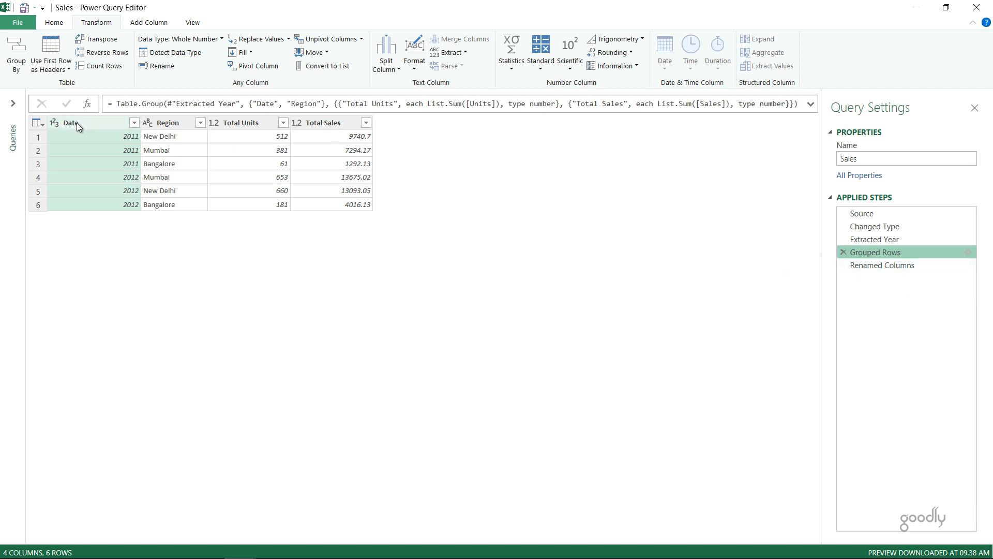
click(899, 264)
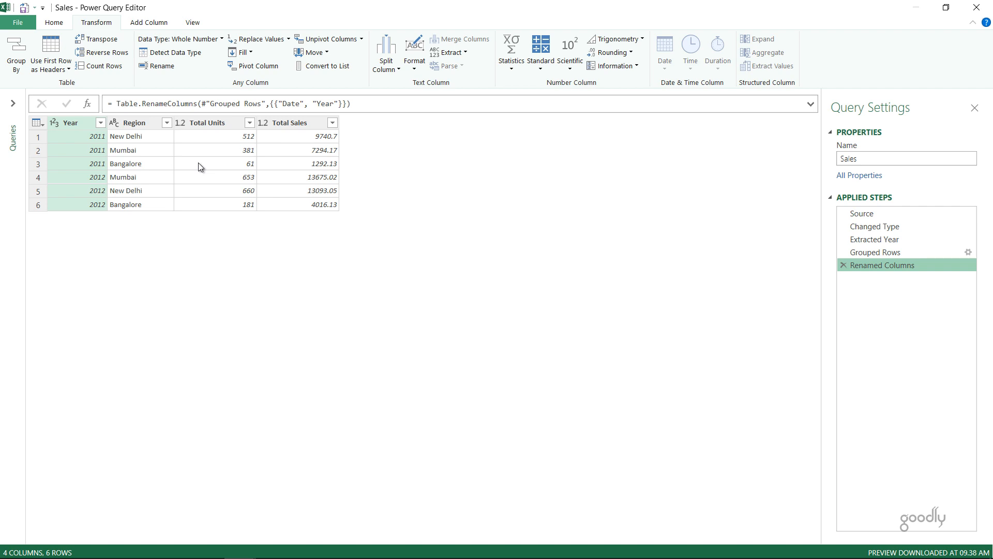
Show the list of queries and switch from the Sales query to the GT Percentage query.
click(16, 105)
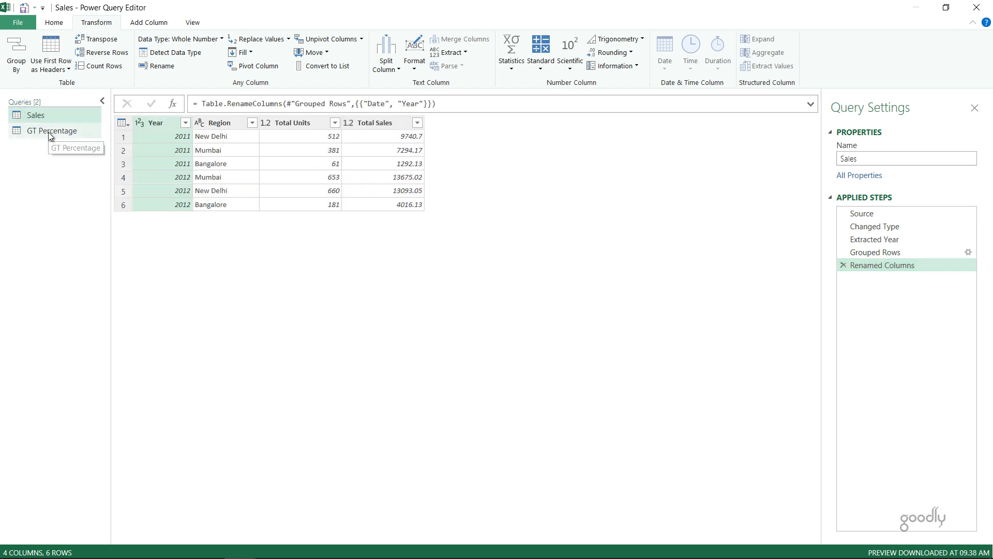
click(51, 132)
right_click(50, 136)
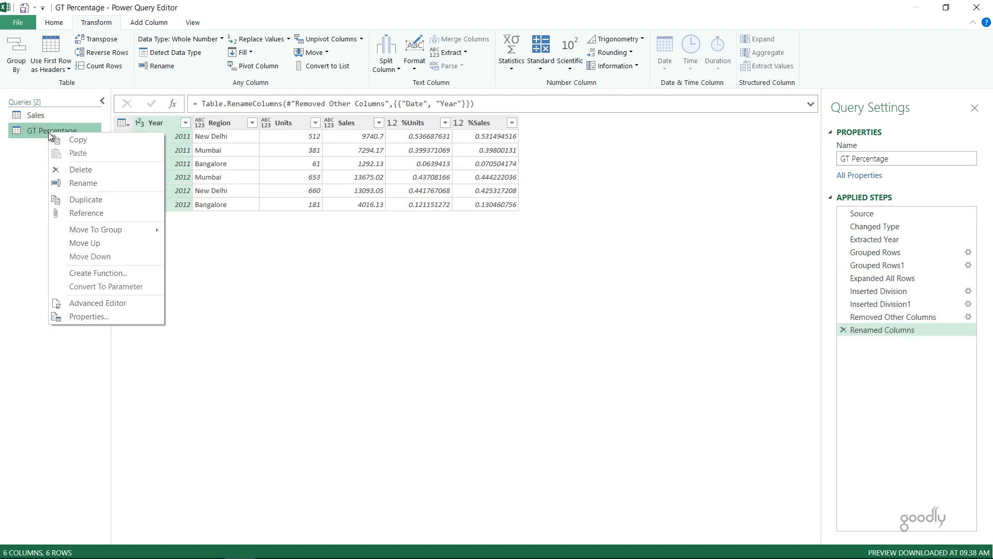
click(34, 118)
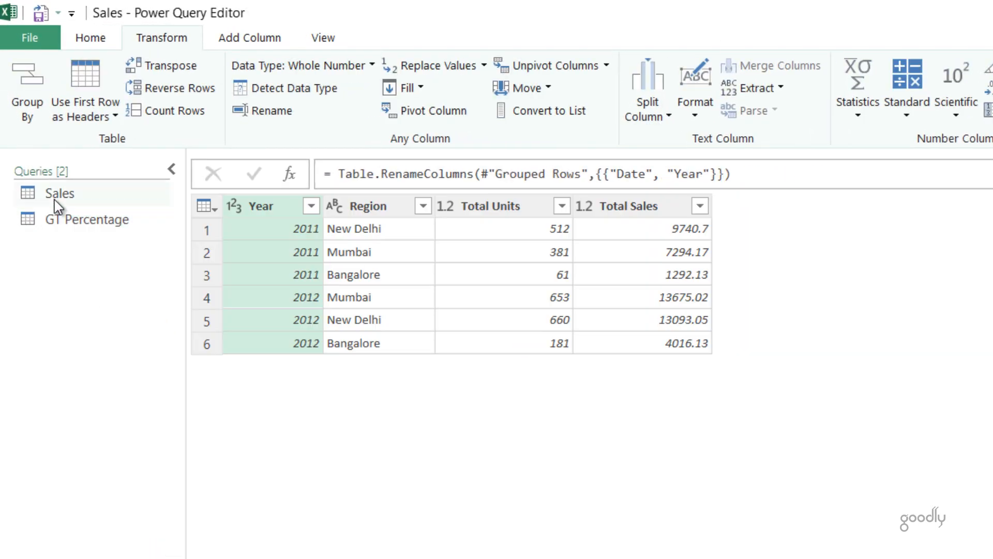
right_click(55, 202)
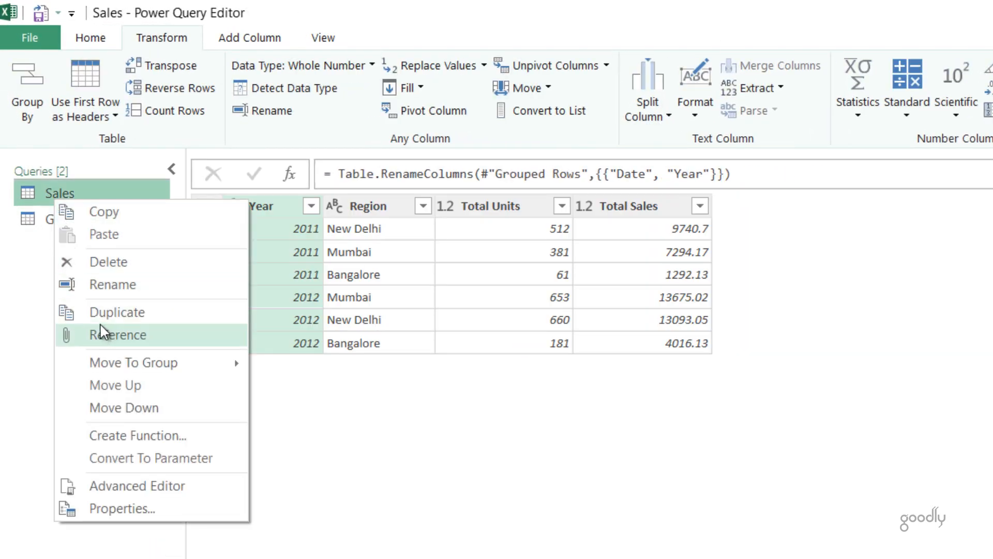
click(26, 312)
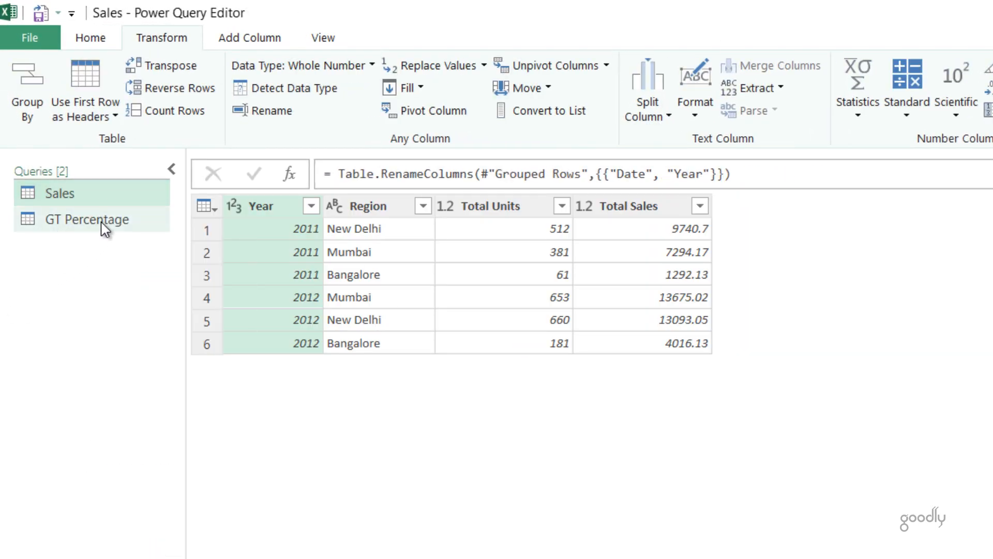
click(104, 224)
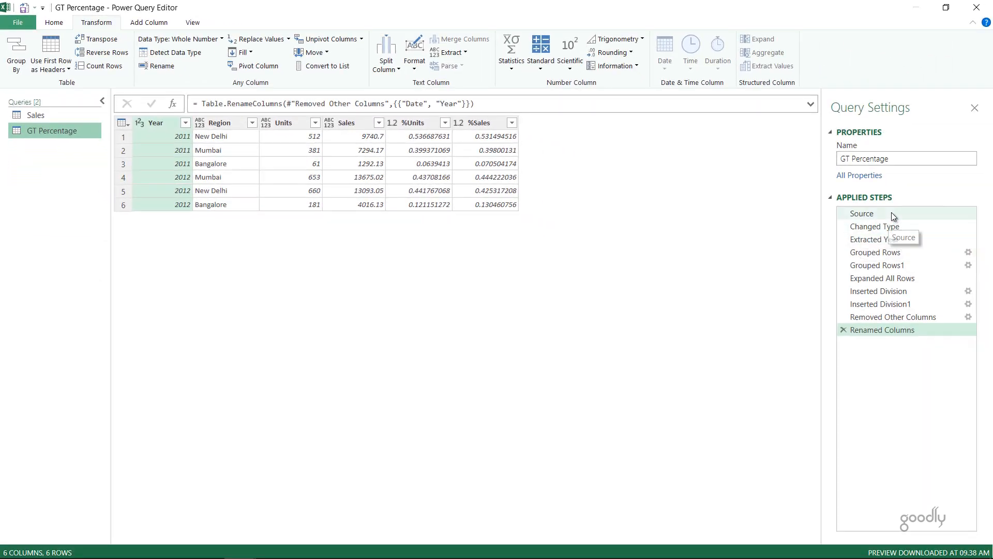
Review the GT Percentage query's Source, Changed Type, Extracted Year and Grouped Rows steps in order.
click(891, 213)
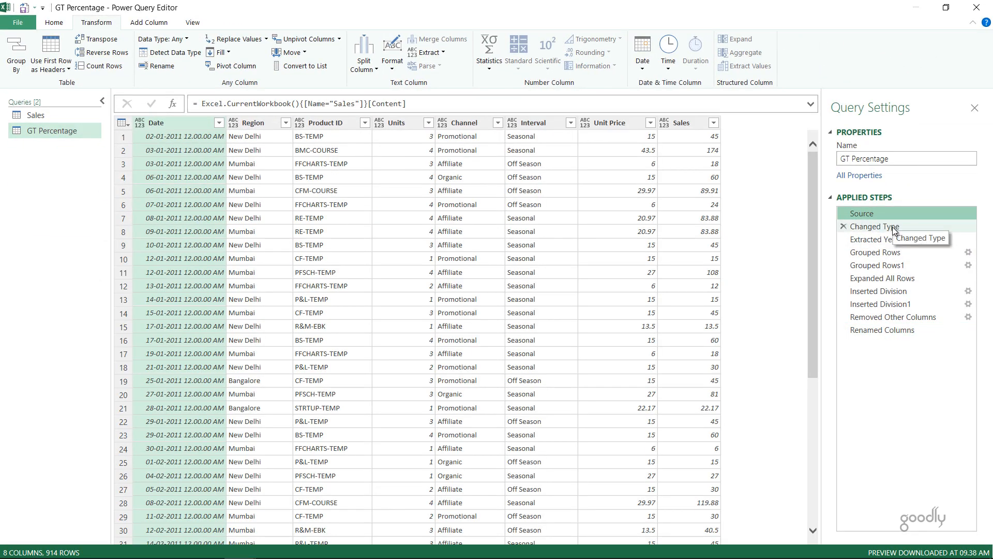
click(894, 228)
click(895, 240)
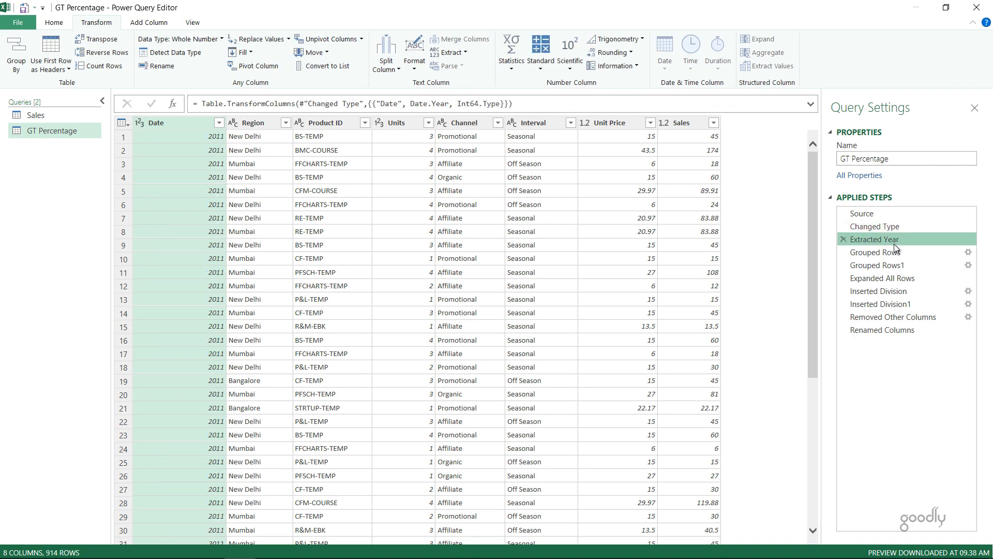
click(896, 257)
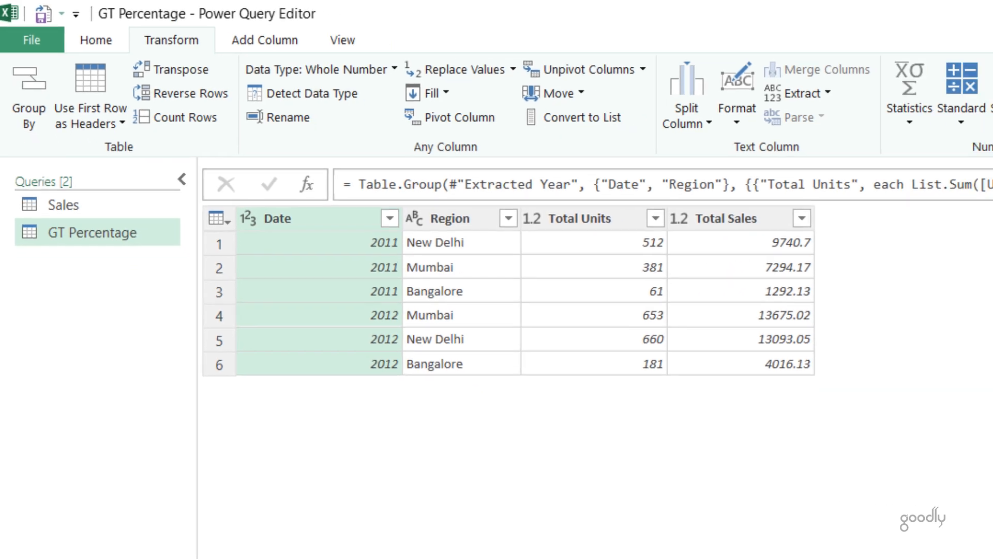
Examine the Grouped Rows1 step's Group By settings, including the operation choices for the All Rows aggregation, keeping them as they are.
click(866, 265)
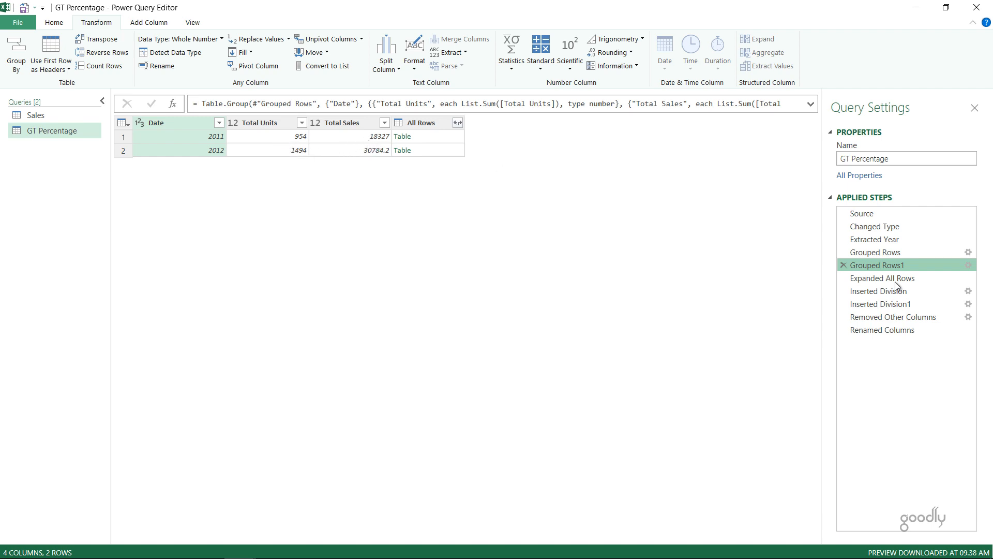
click(968, 265)
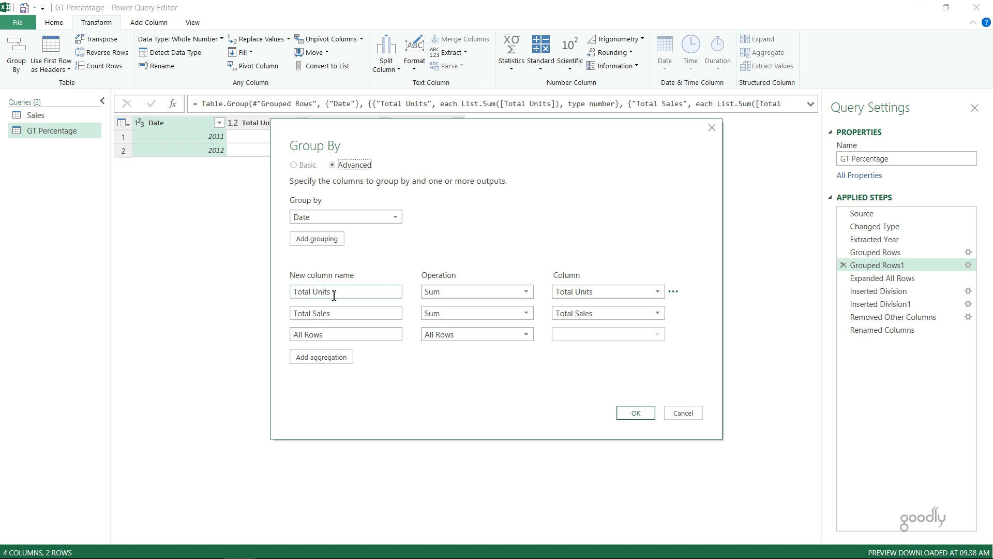
click(452, 183)
drag(471, 154, 444, 225)
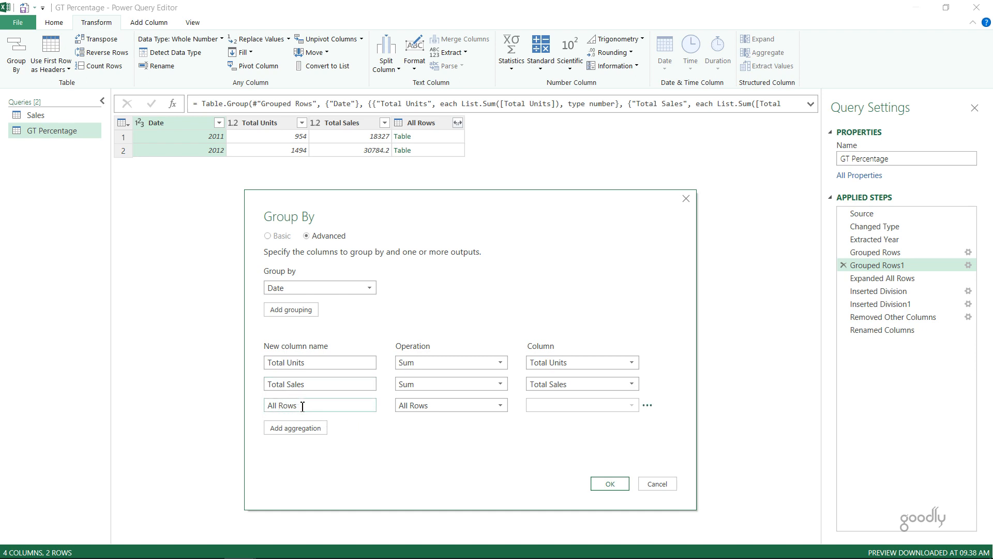
click(411, 408)
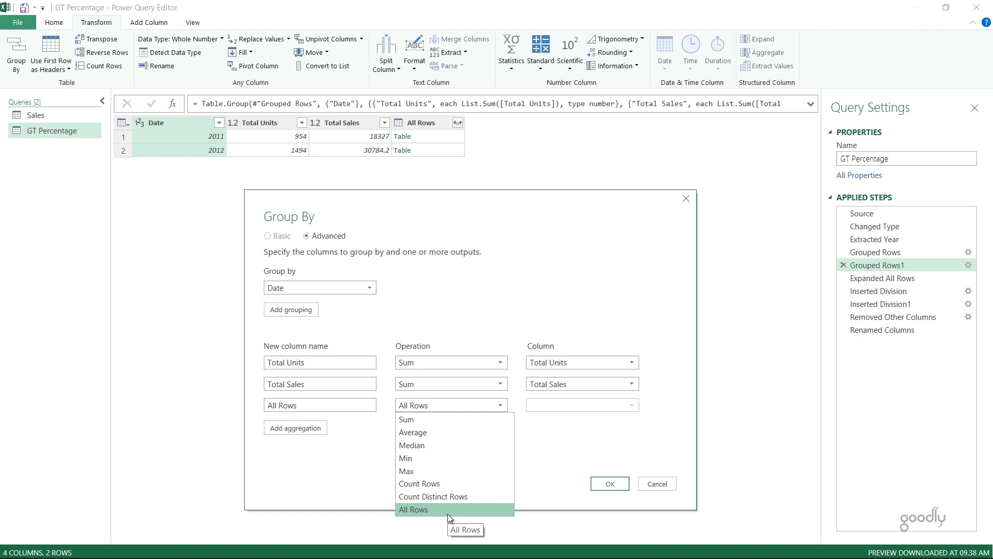
click(563, 455)
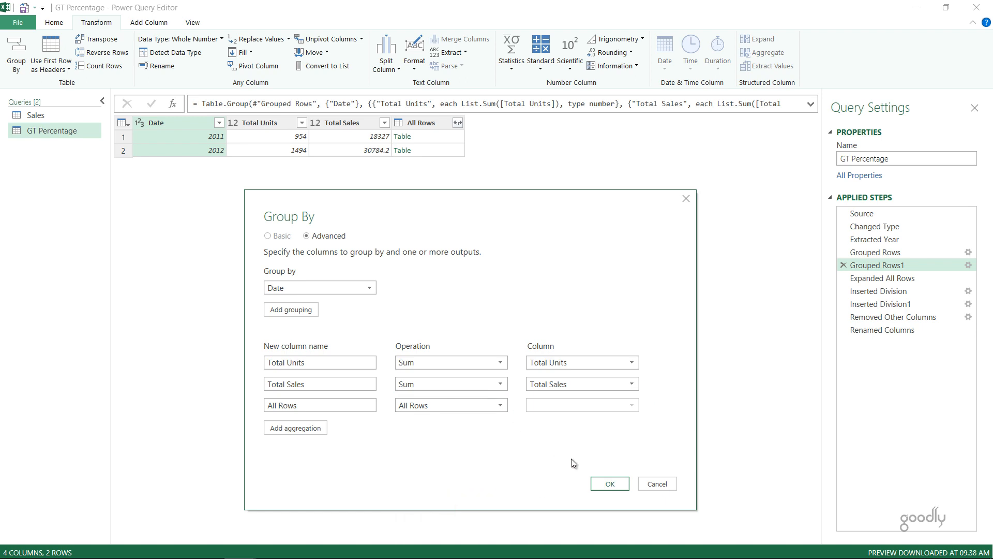
click(611, 484)
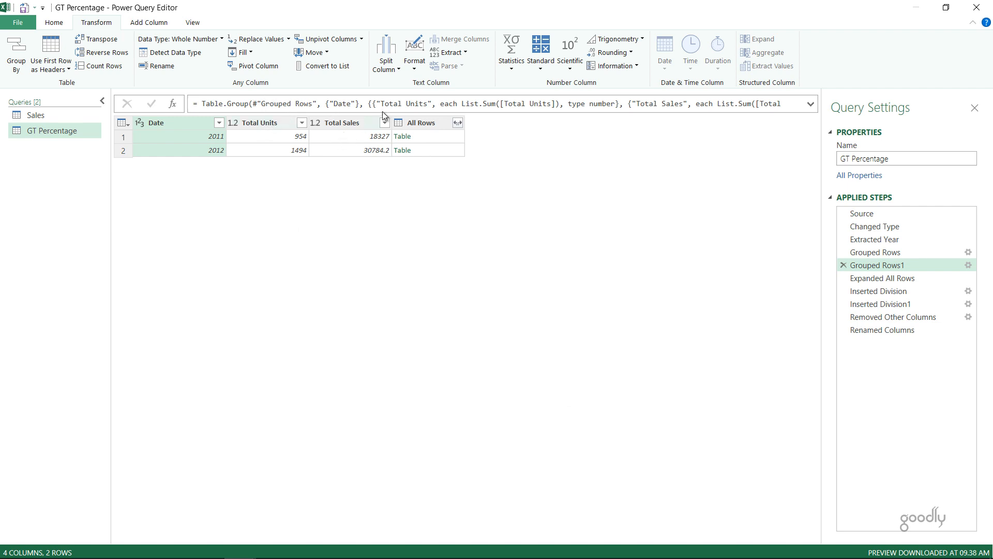
Preview the nested tables in the All Rows column for both 2011 and 2012.
click(424, 122)
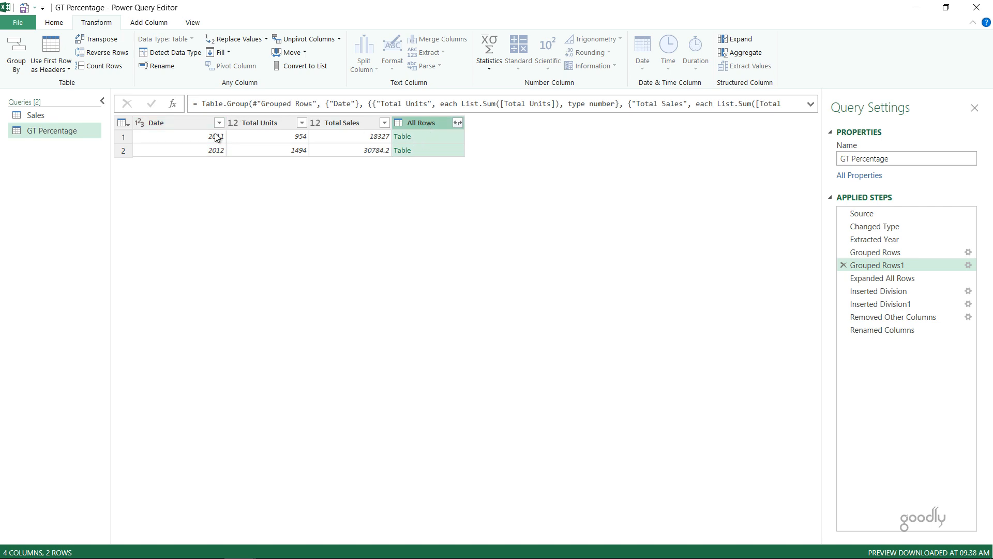
click(430, 133)
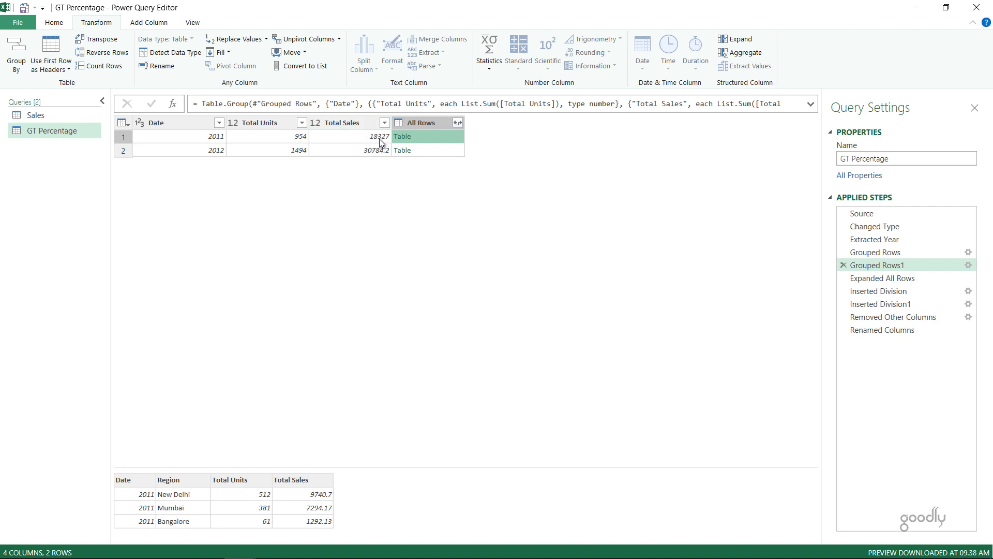
click(421, 150)
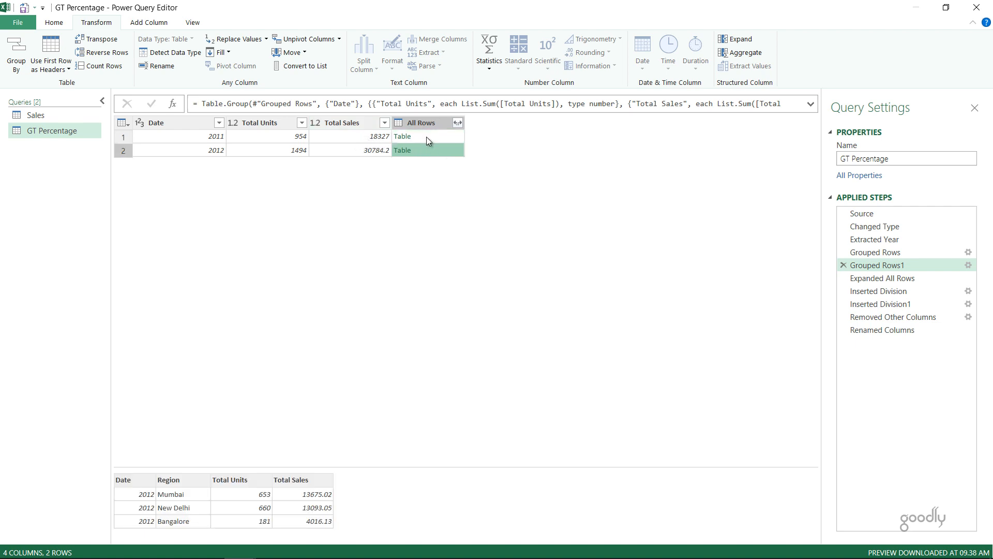
click(426, 136)
click(425, 150)
Compare the Expanded All Rows step with the 2011 nested table in the Grouped Rows1 step, ending on the expanded result.
click(876, 284)
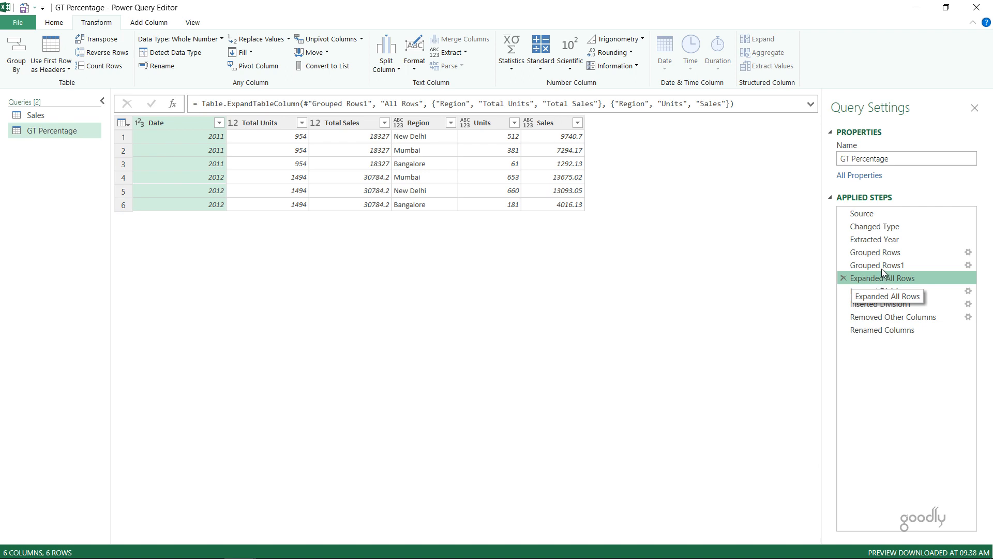
click(882, 266)
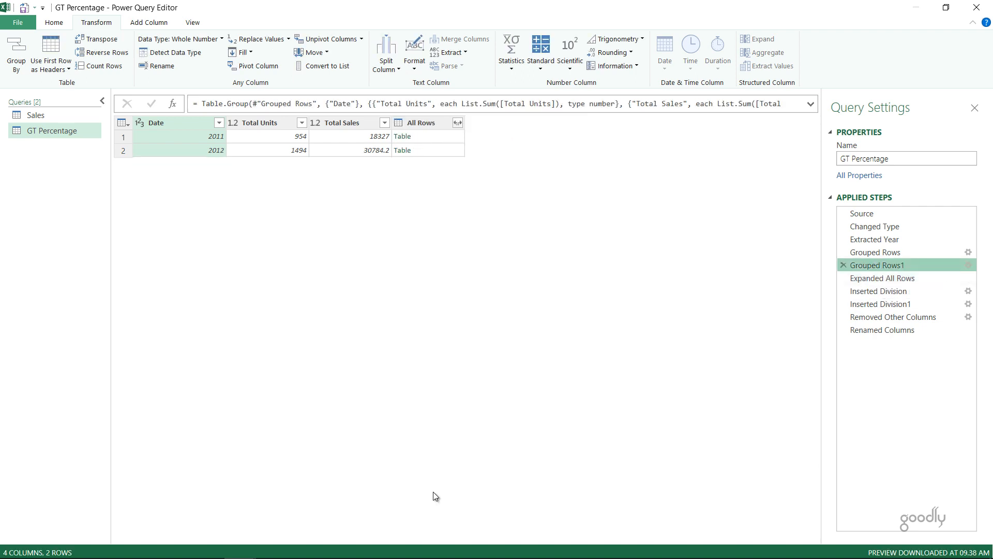
click(441, 135)
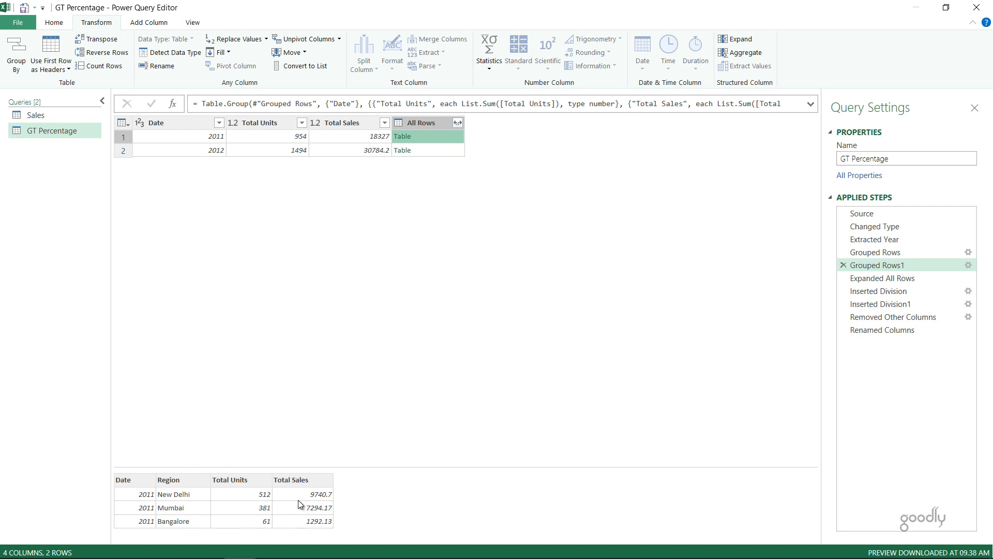
click(868, 280)
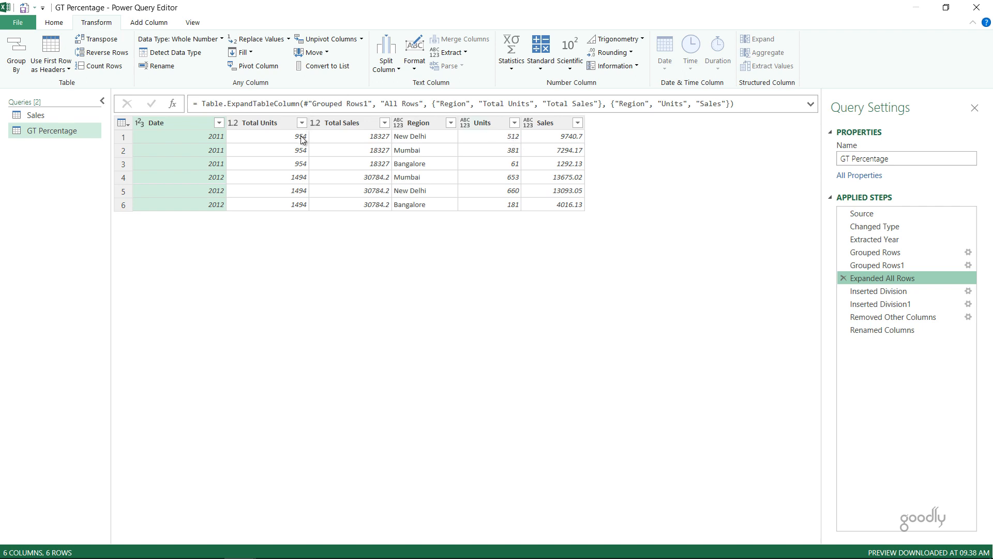
Review the Inserted Division, Inserted Division1, Removed Other Columns and Renamed Columns steps of the GT Percentage query.
click(892, 299)
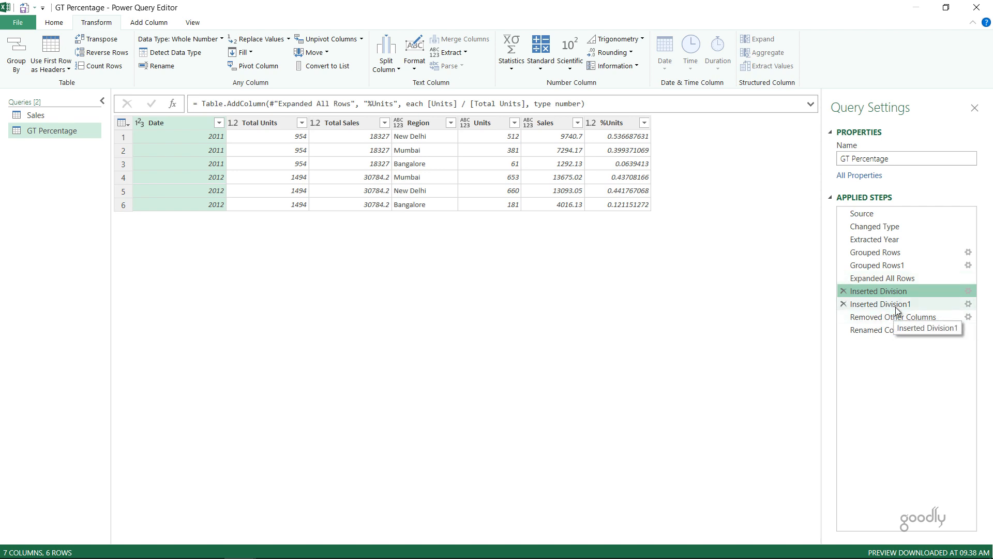
click(887, 304)
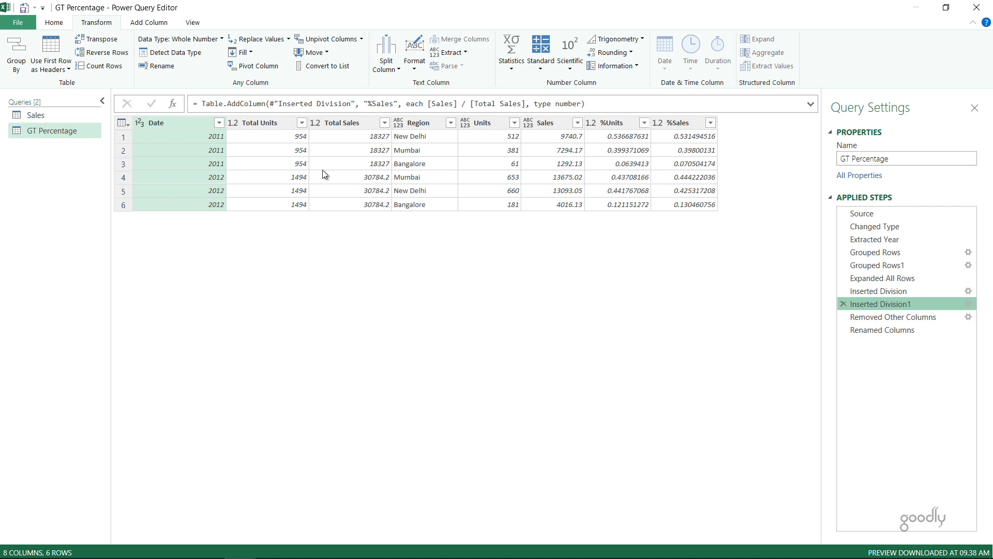
click(883, 318)
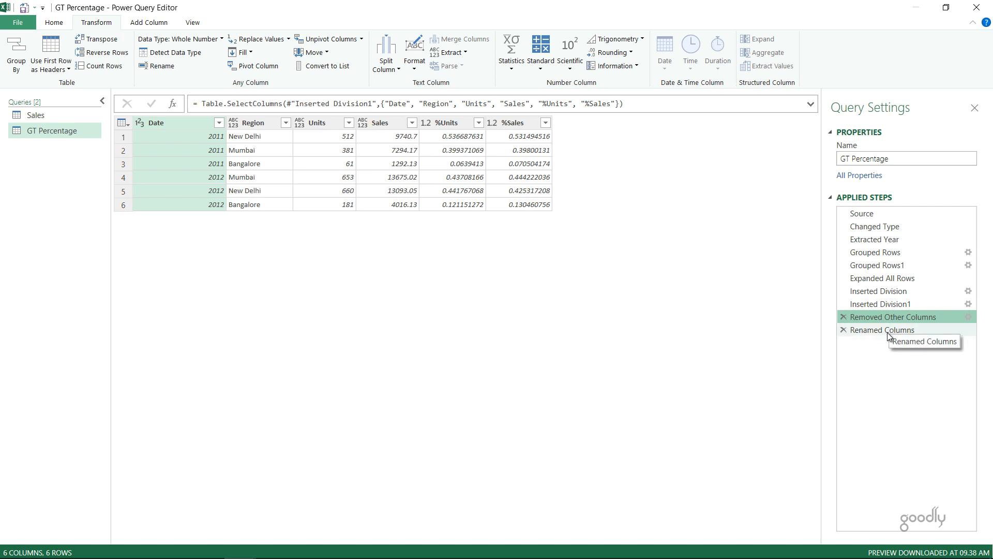
click(888, 331)
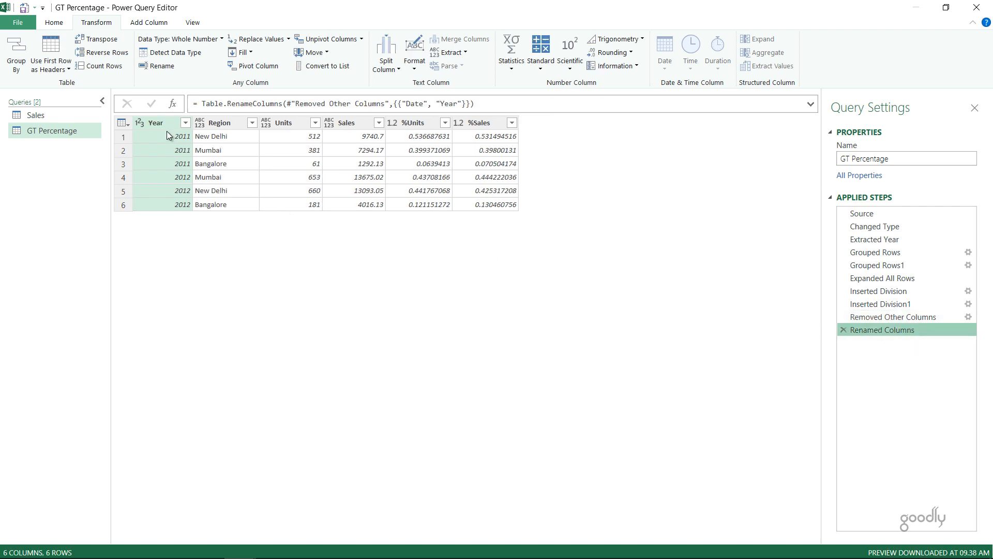
Close and load the queries back to the workbook, and check both summary tables on the PQ SUMIF sheet.
click(60, 24)
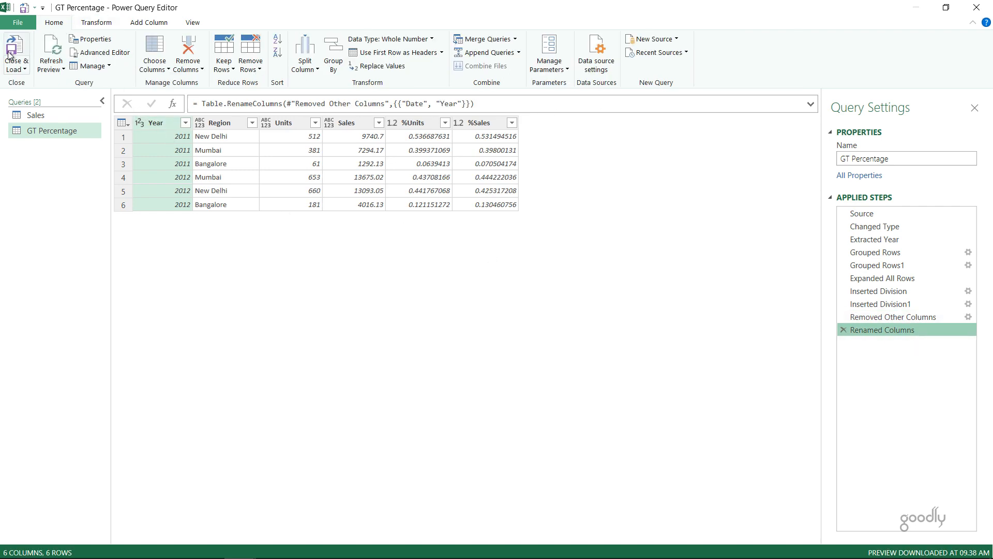
click(10, 53)
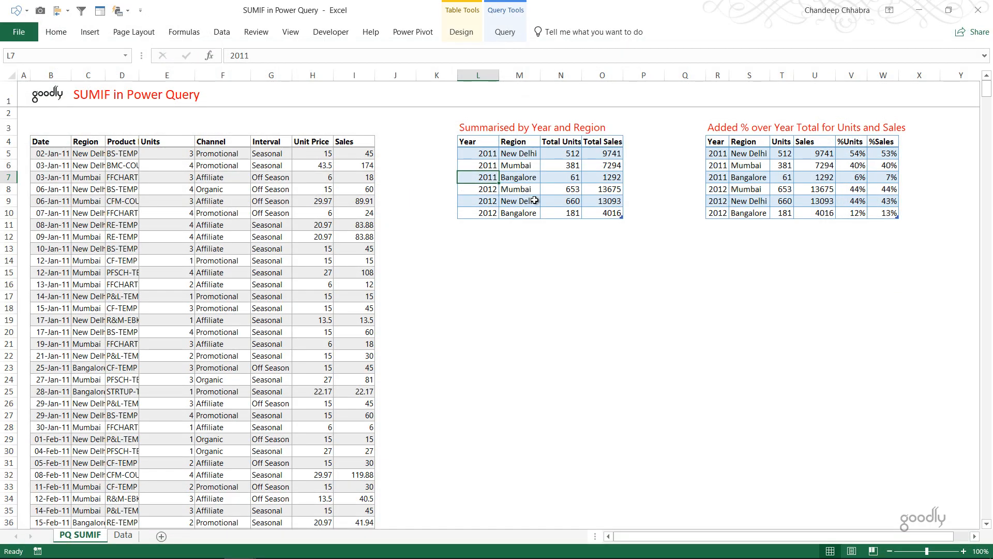
click(557, 174)
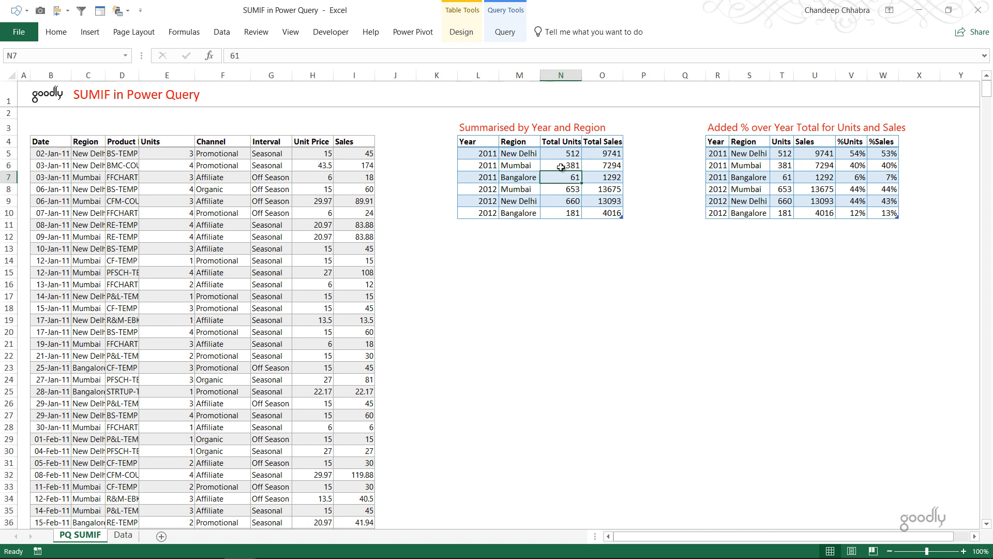
click(730, 129)
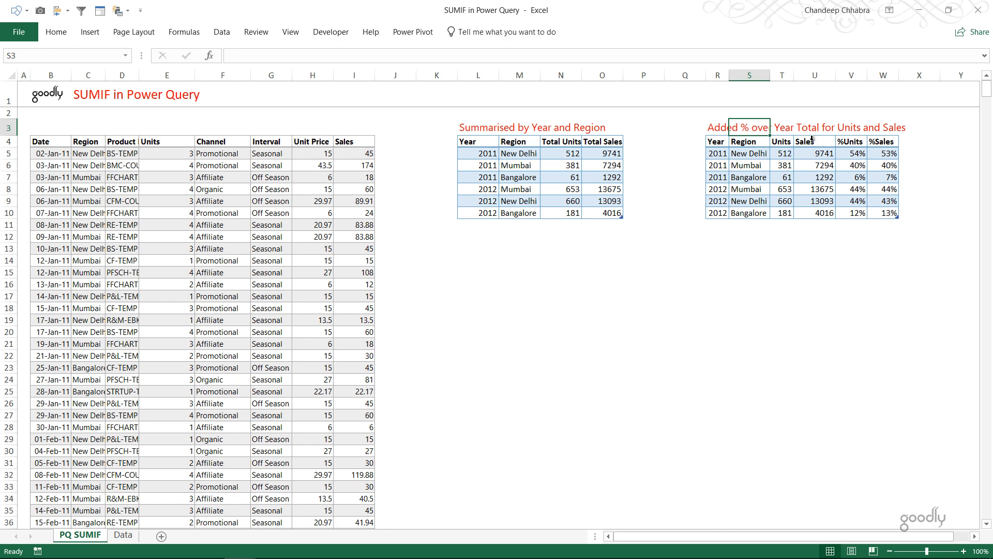
click(858, 190)
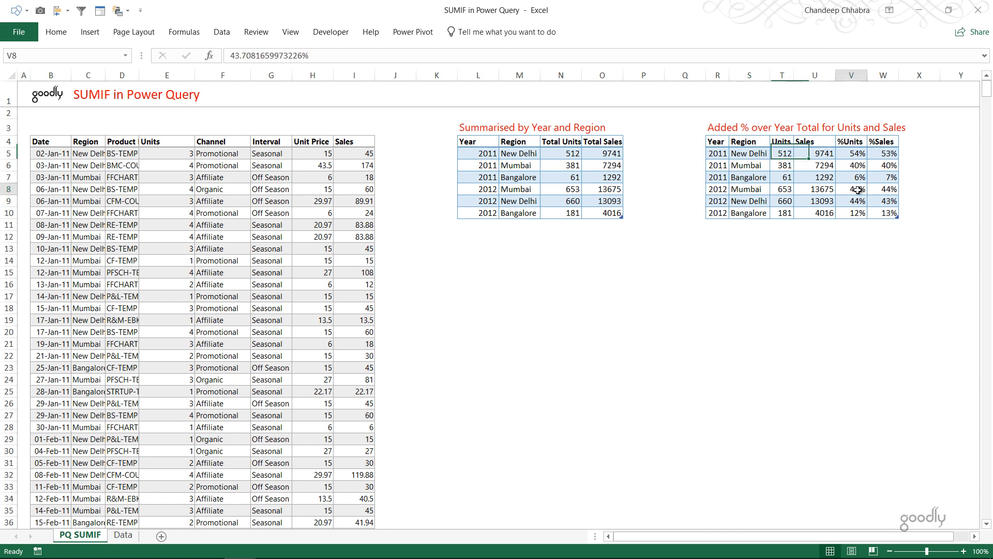